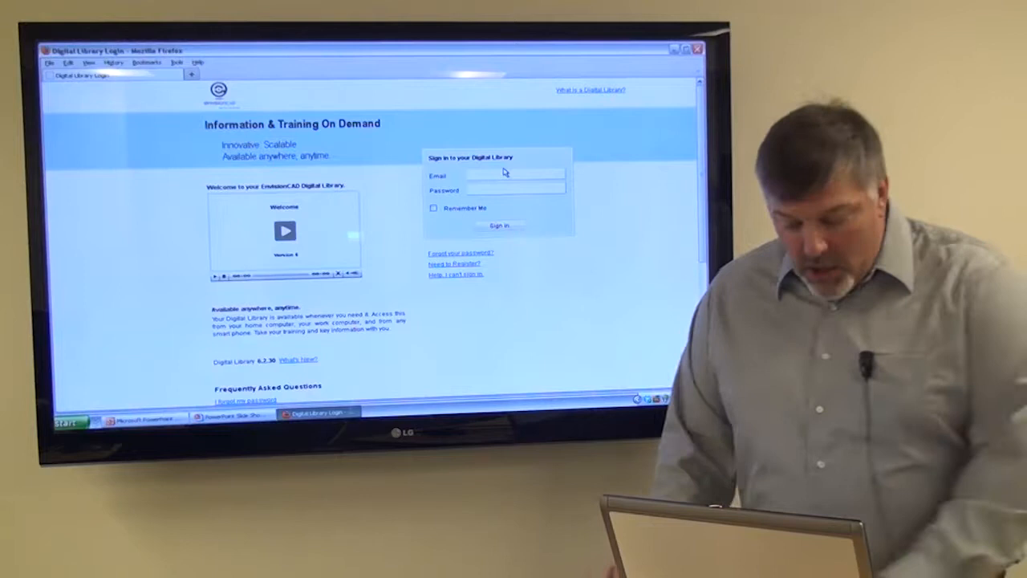
text(b)
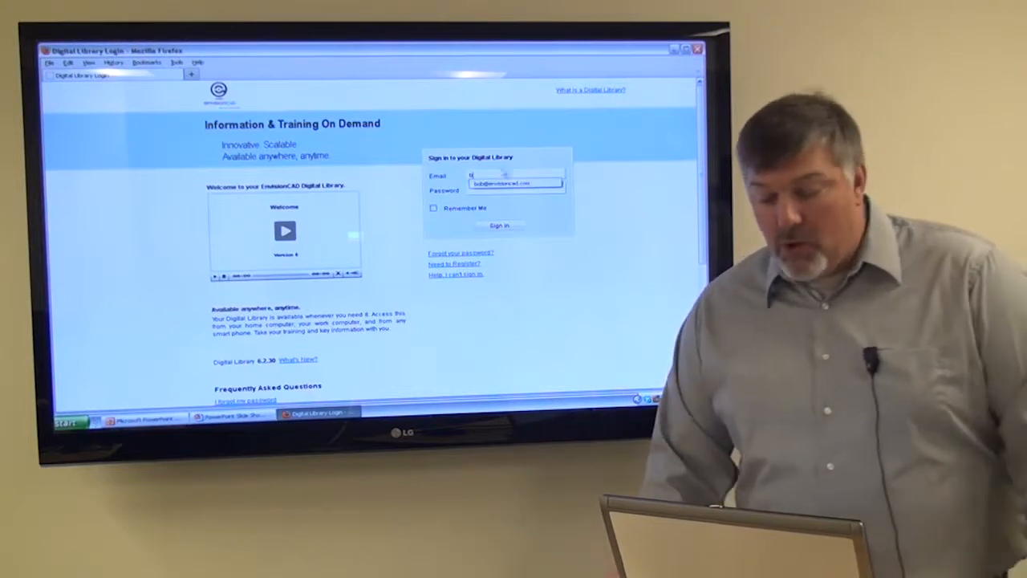
Sign in with the saved email and password to reach the library home page.
click(514, 184)
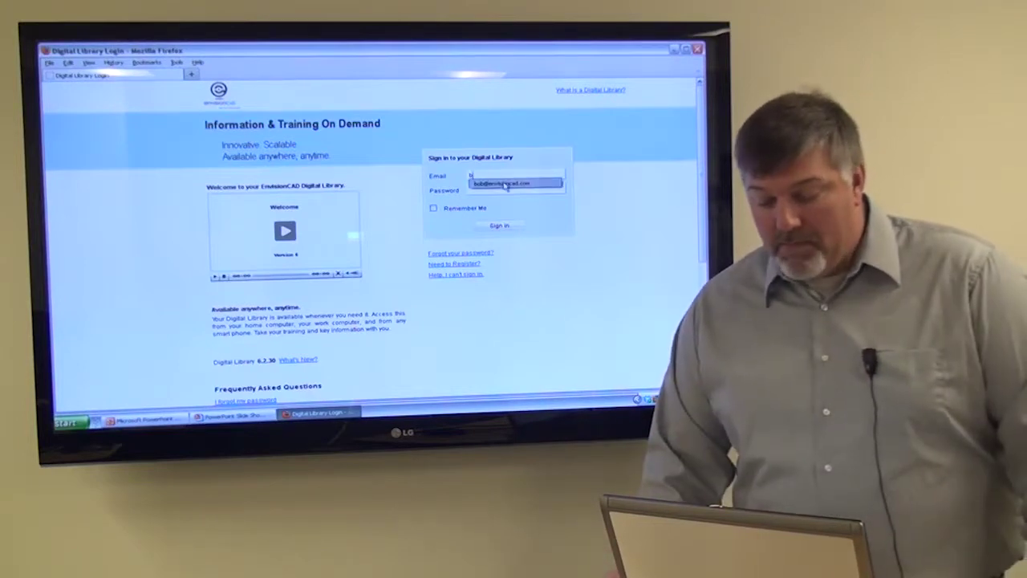
click(505, 227)
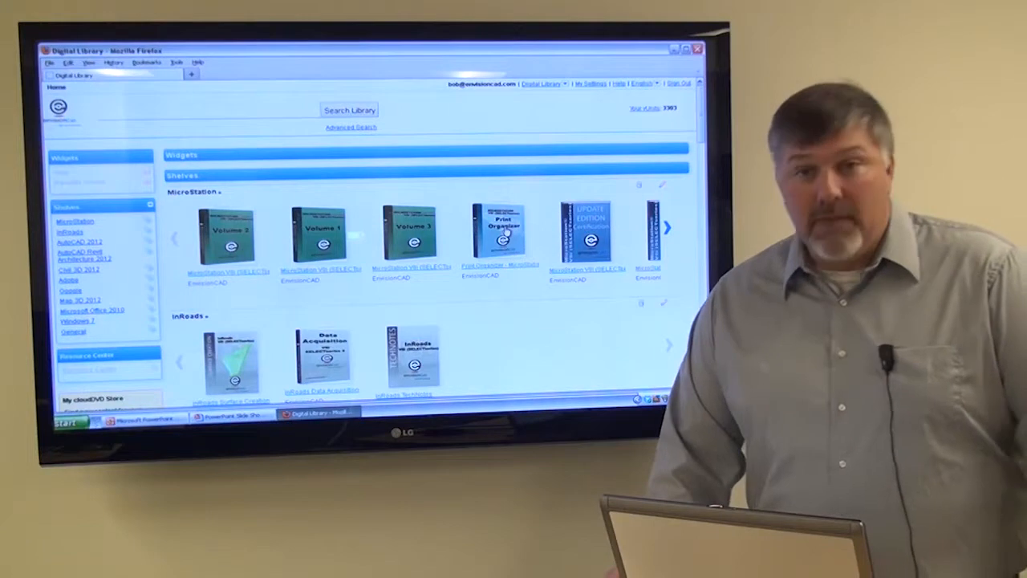
scroll(505, 232, down, 3)
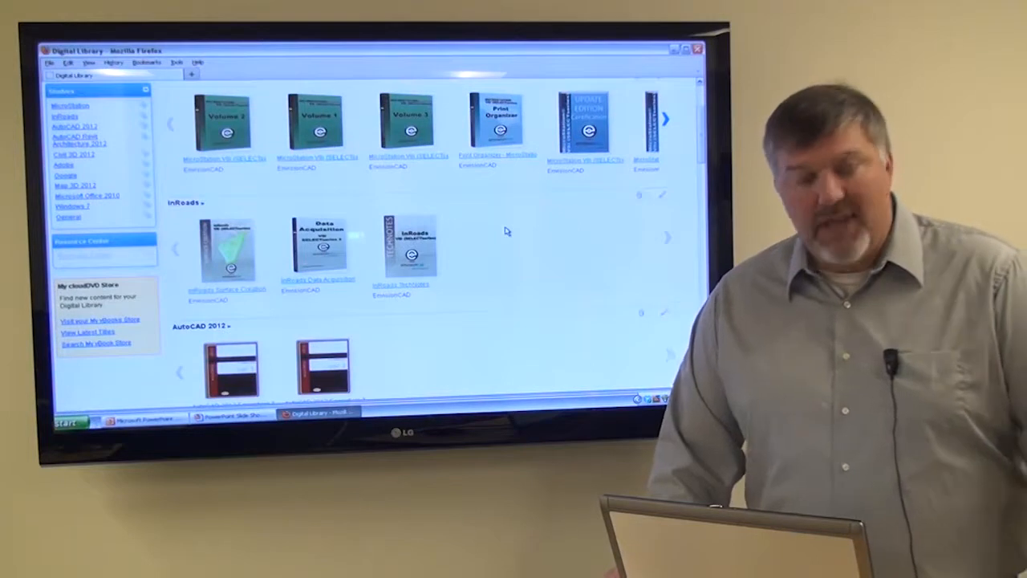
scroll(506, 231, down, 3)
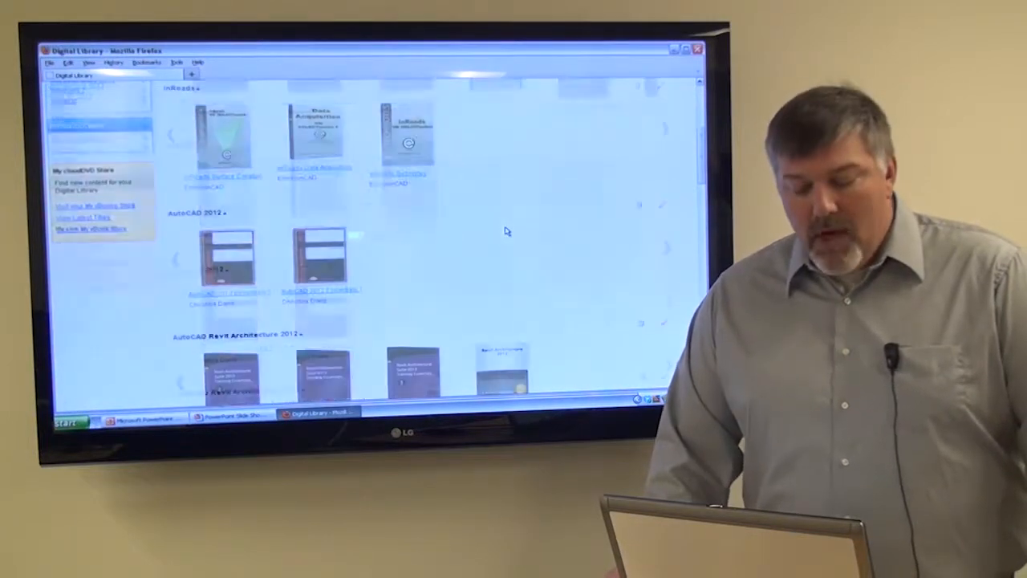
scroll(506, 231, down, 2)
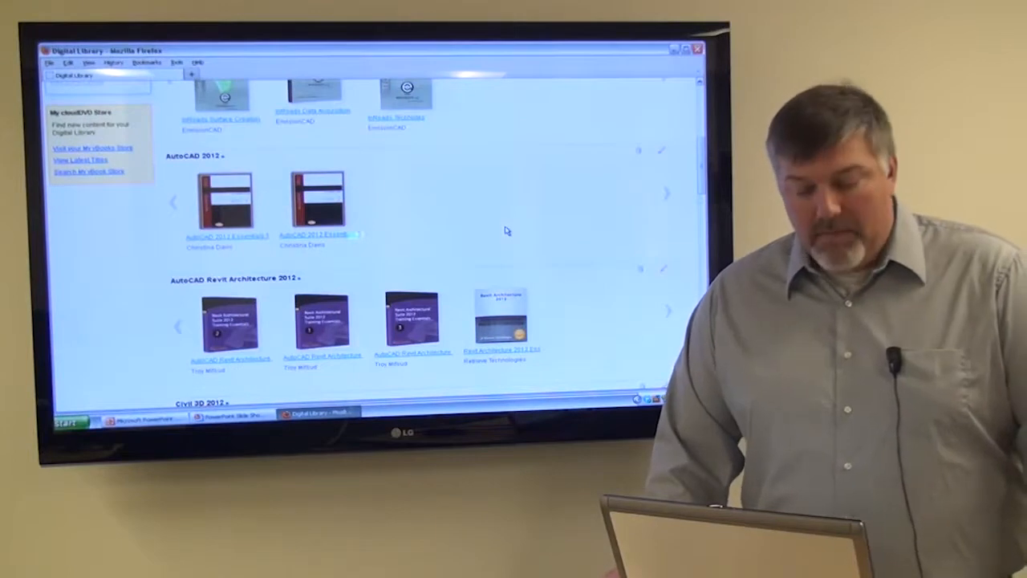
scroll(506, 231, down, 2)
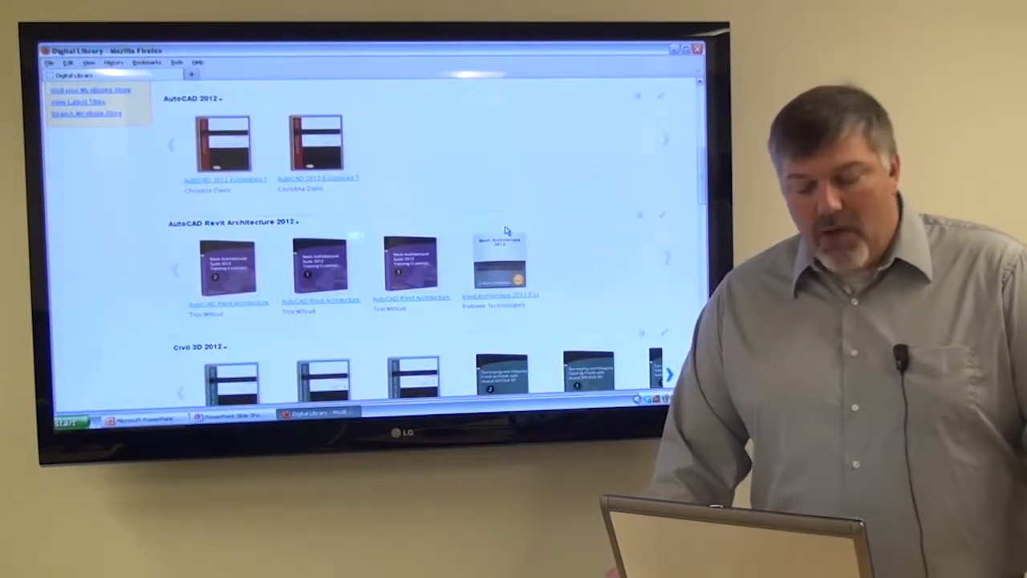
scroll(506, 231, down, 2)
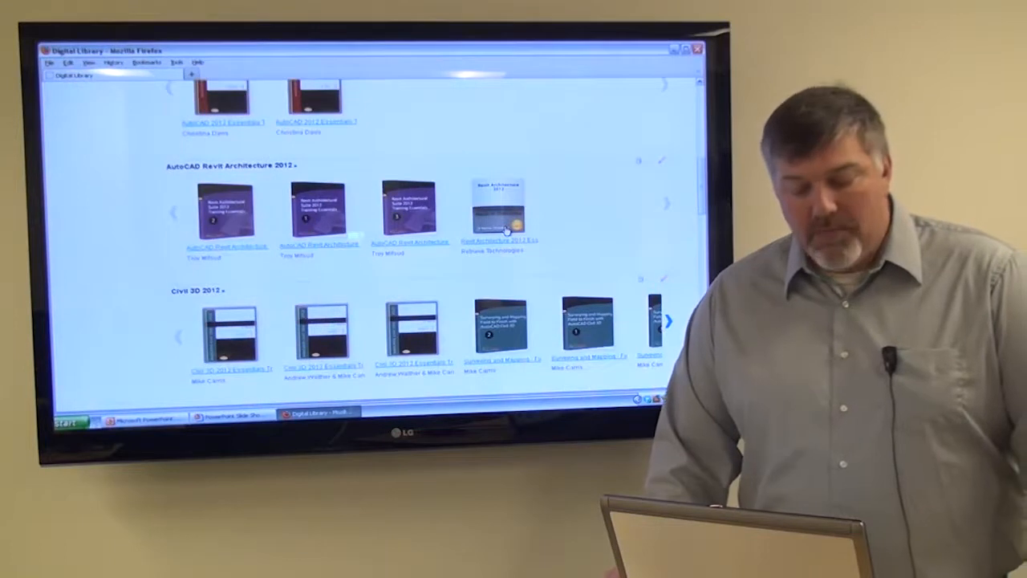
scroll(506, 231, down, 2)
scroll(505, 231, down, 3)
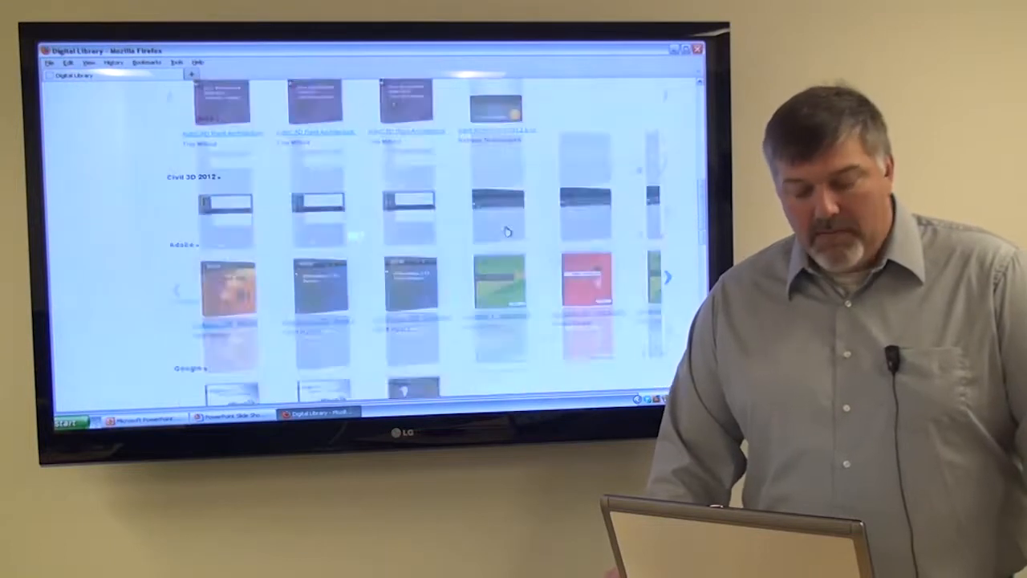
scroll(505, 231, down, 3)
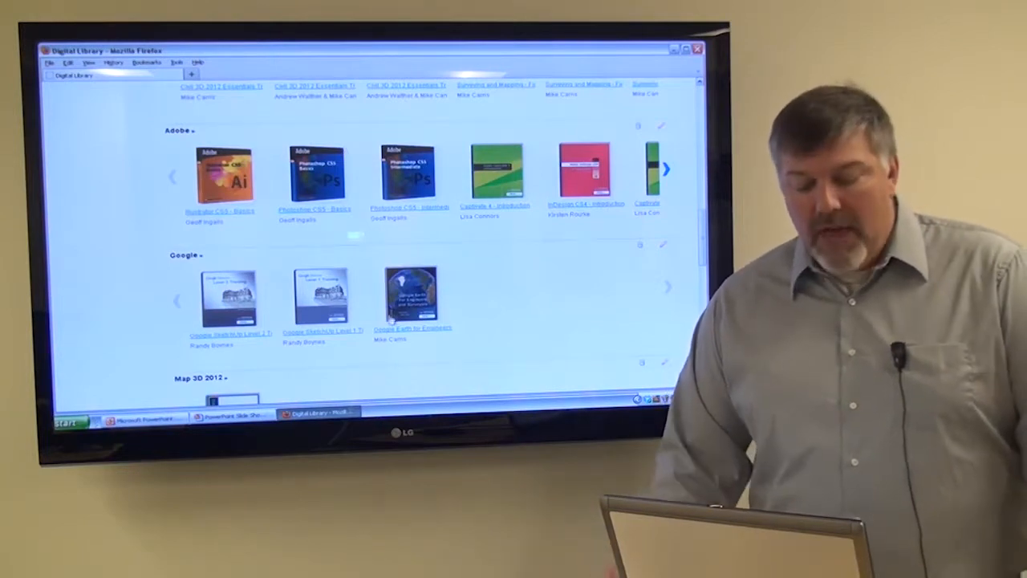
scroll(213, 267, down, 3)
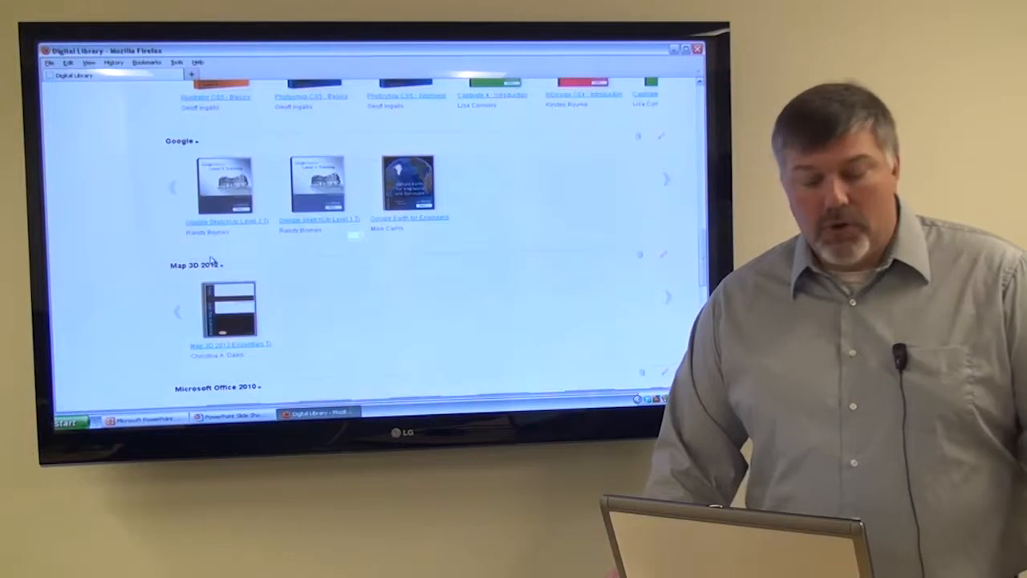
scroll(214, 253, down, 3)
scroll(213, 254, down, 2)
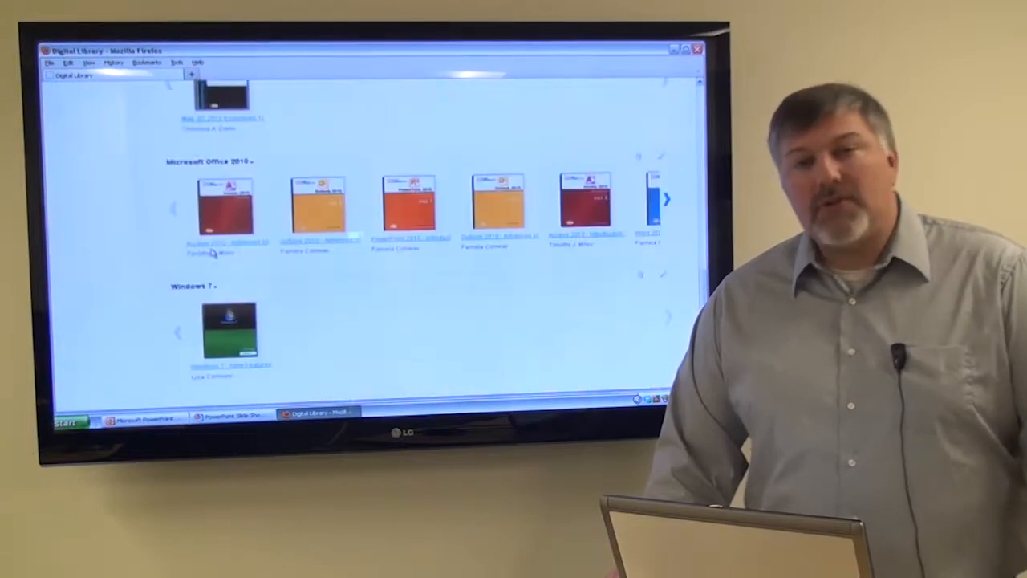
scroll(214, 253, down, 2)
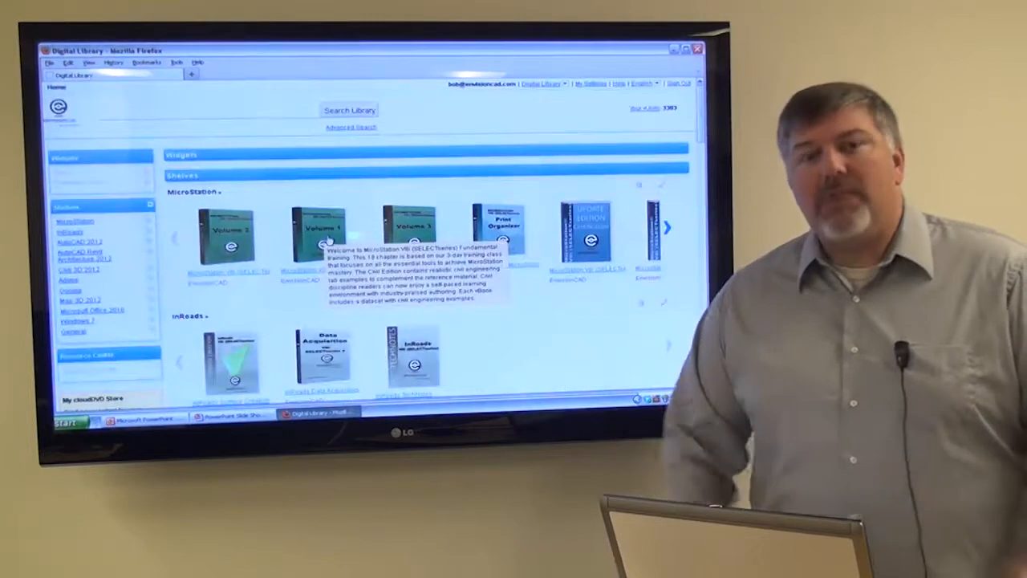
mouse_move(318, 234)
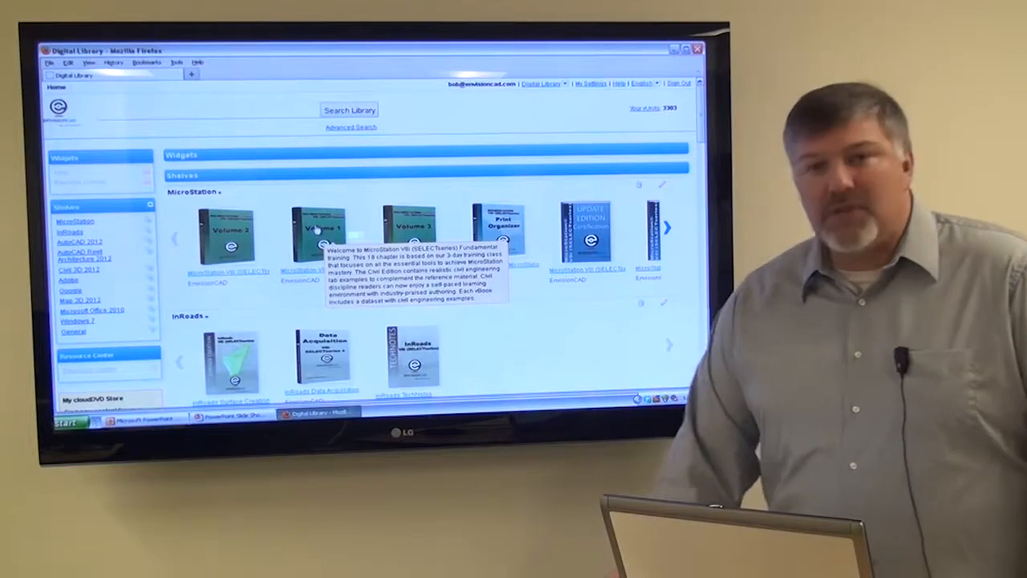
Open MicroStation Fundamentals Volume 1 and expand chapter 2's MicroStation Tasks topics.
click(317, 230)
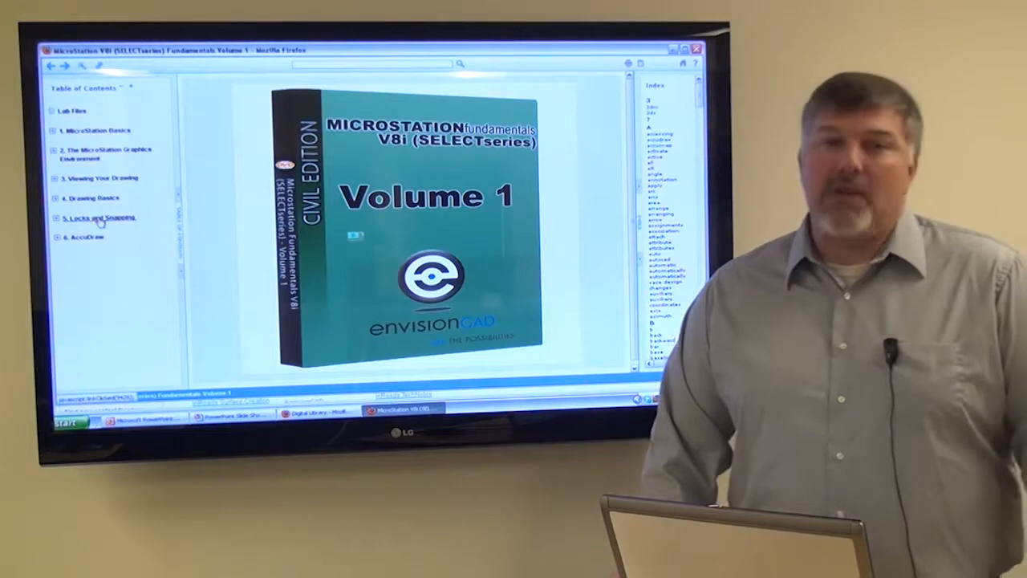
click(55, 151)
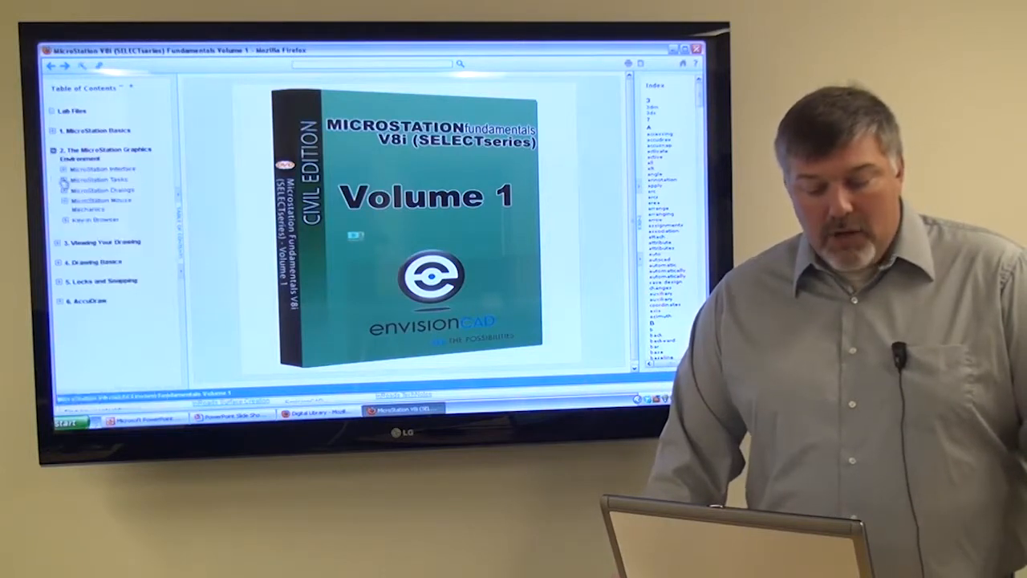
click(65, 180)
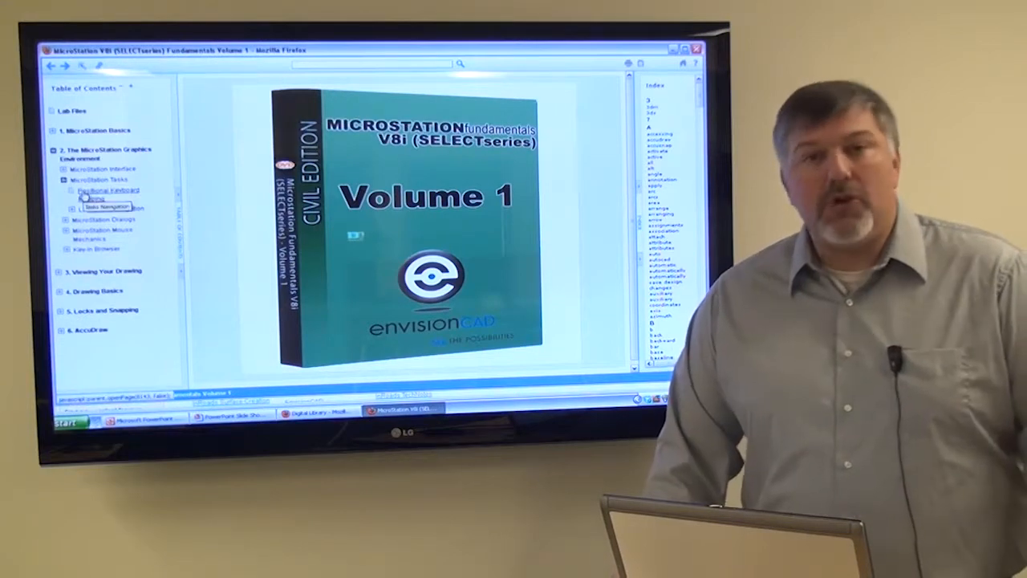
Start the Positional Keyboard Mapping lesson video and pause it.
click(104, 191)
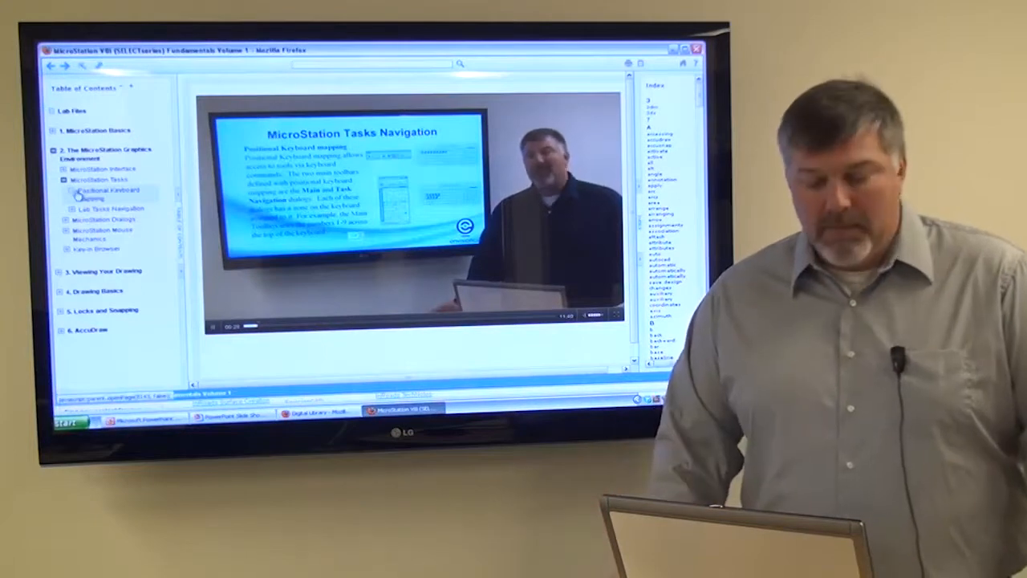
click(213, 327)
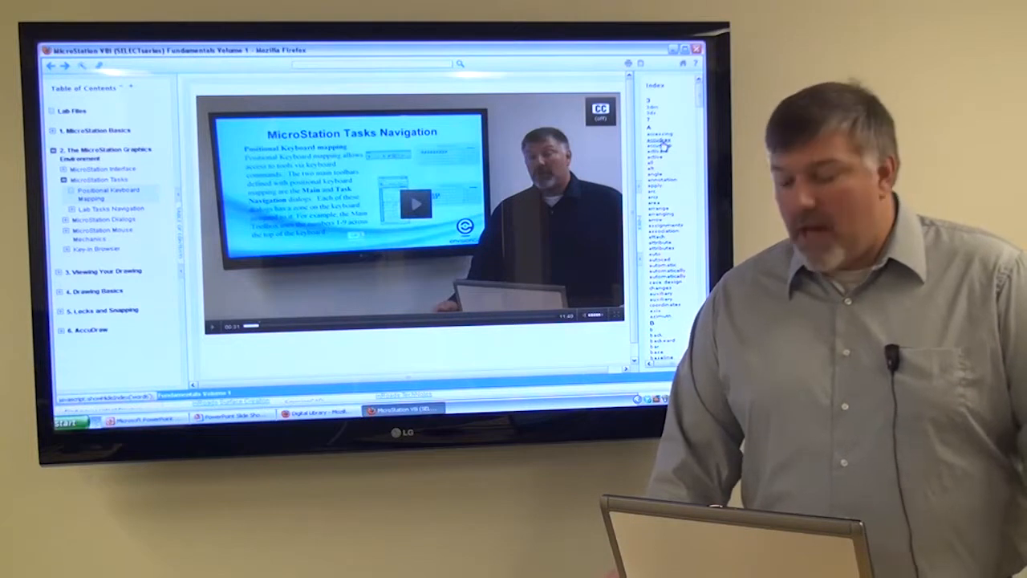
Expand the AccuDraw index entry and open the AccuDraw Nudge lesson.
click(664, 144)
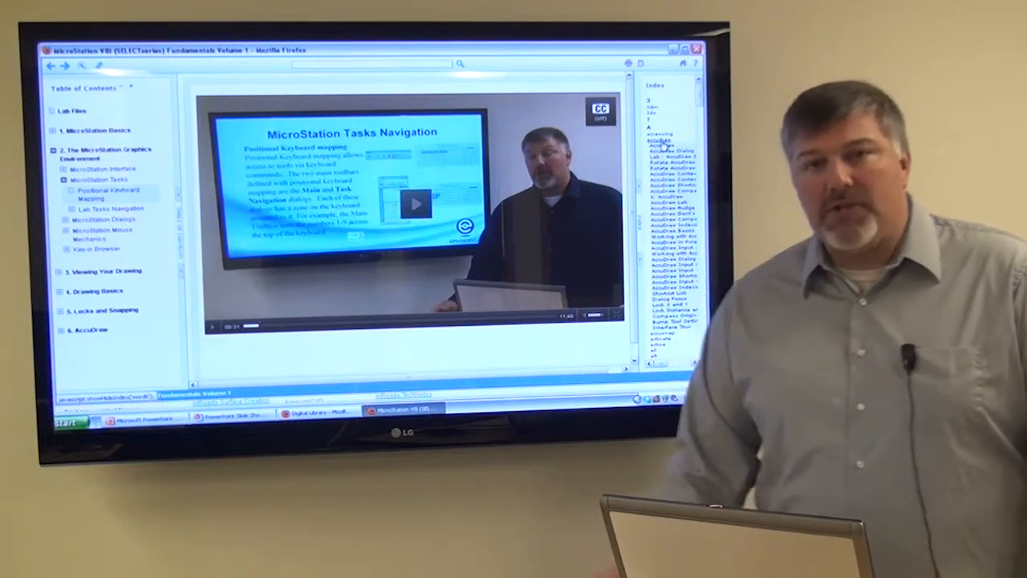
scroll(663, 145, down, 3)
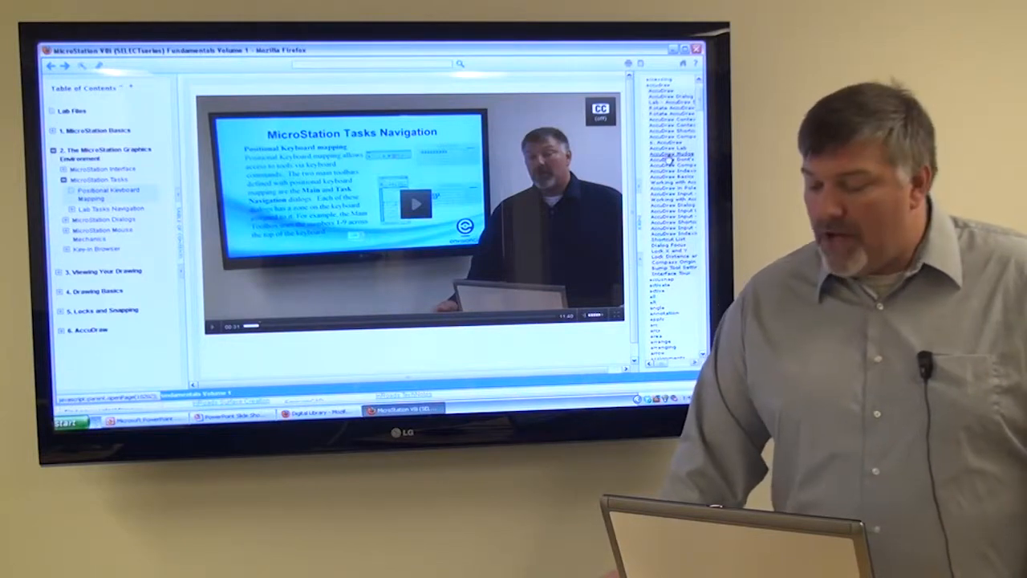
click(670, 158)
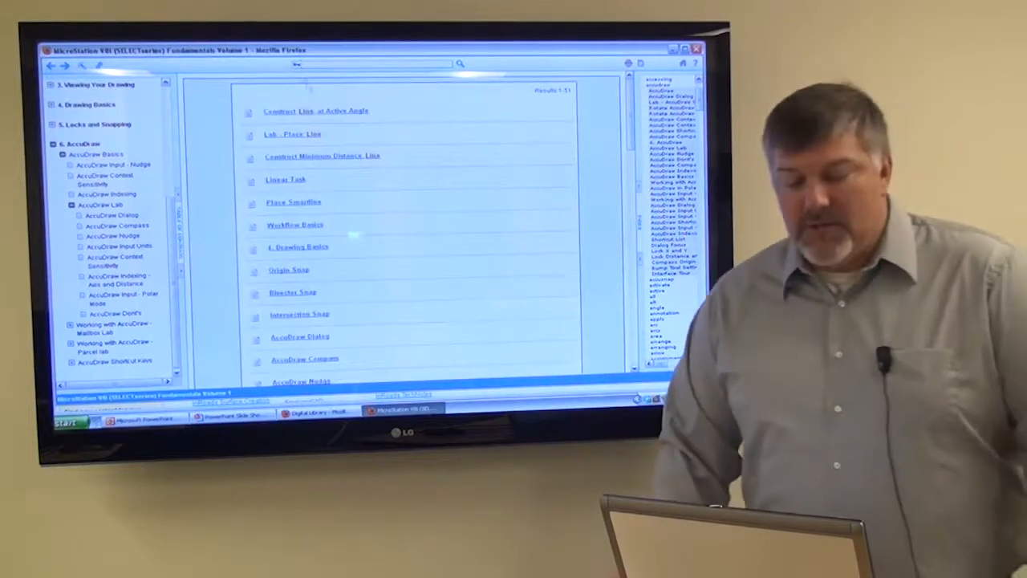
scroll(371, 125, down, 3)
scroll(372, 128, down, 3)
scroll(373, 131, down, 3)
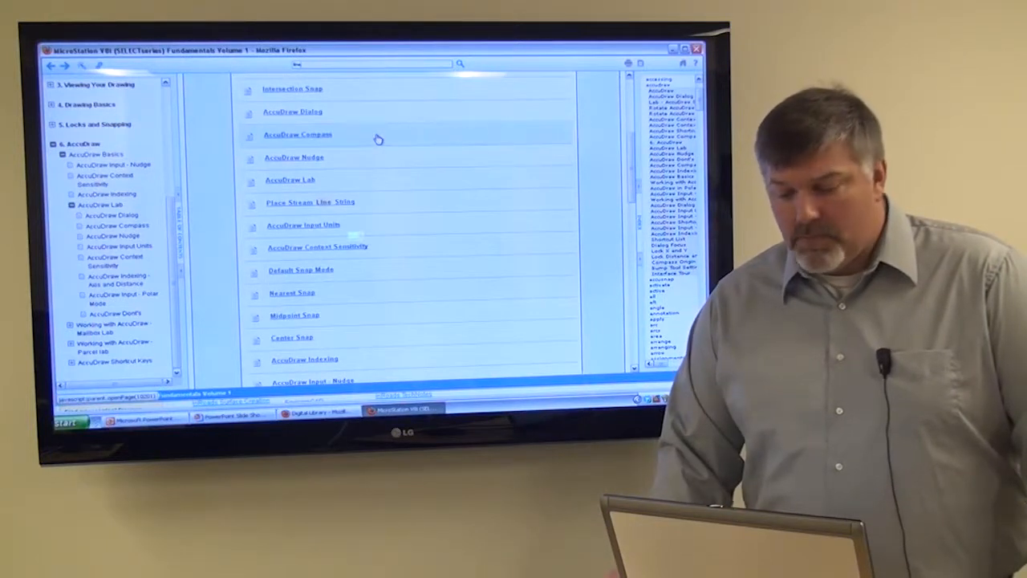
Close the MicroStation Fundamentals book window to return to the library home page.
click(696, 50)
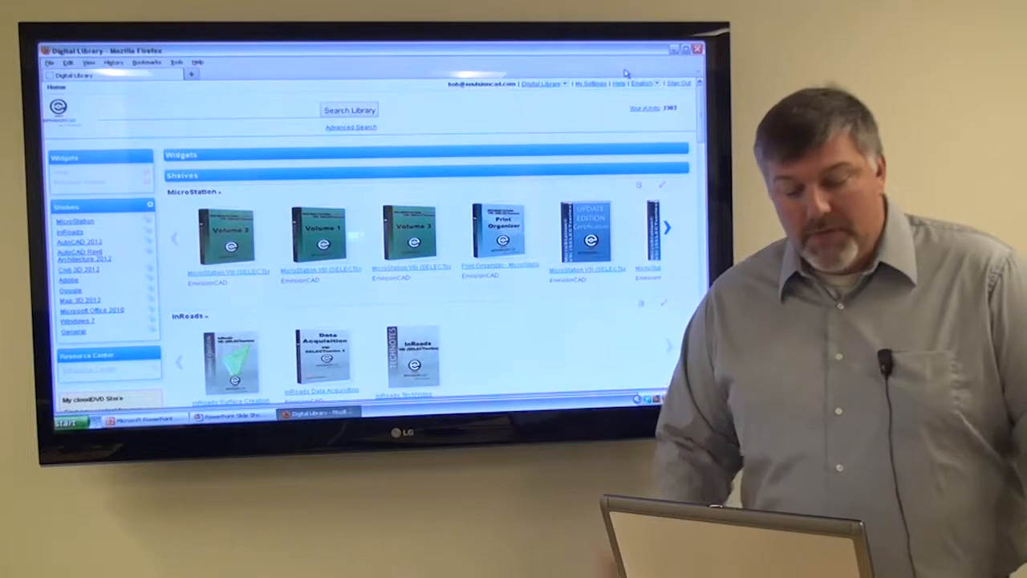
Search the library for 'line' and peek at the Basic Line Geometry video result.
click(219, 110)
text(line)
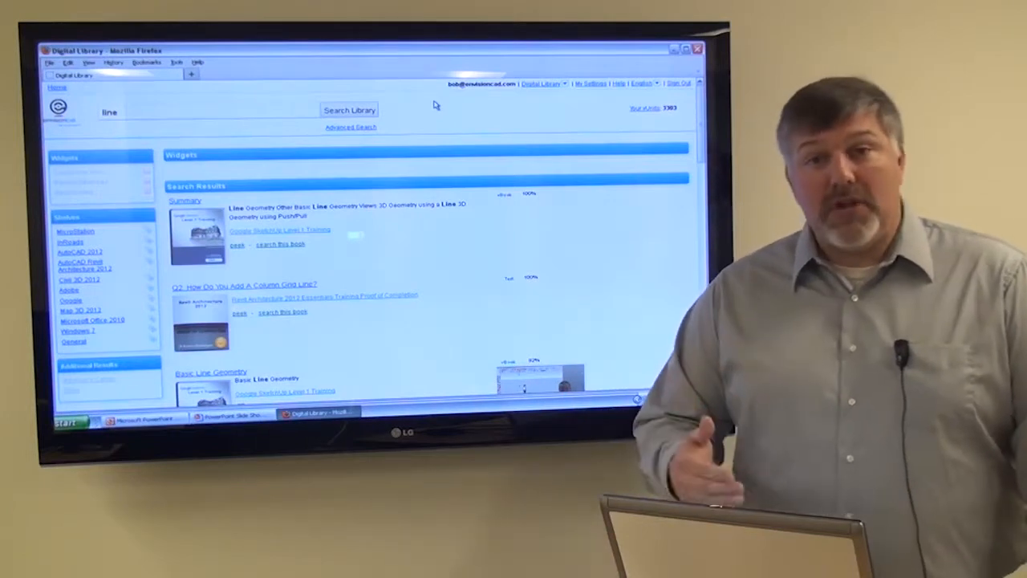
scroll(361, 148, down, 3)
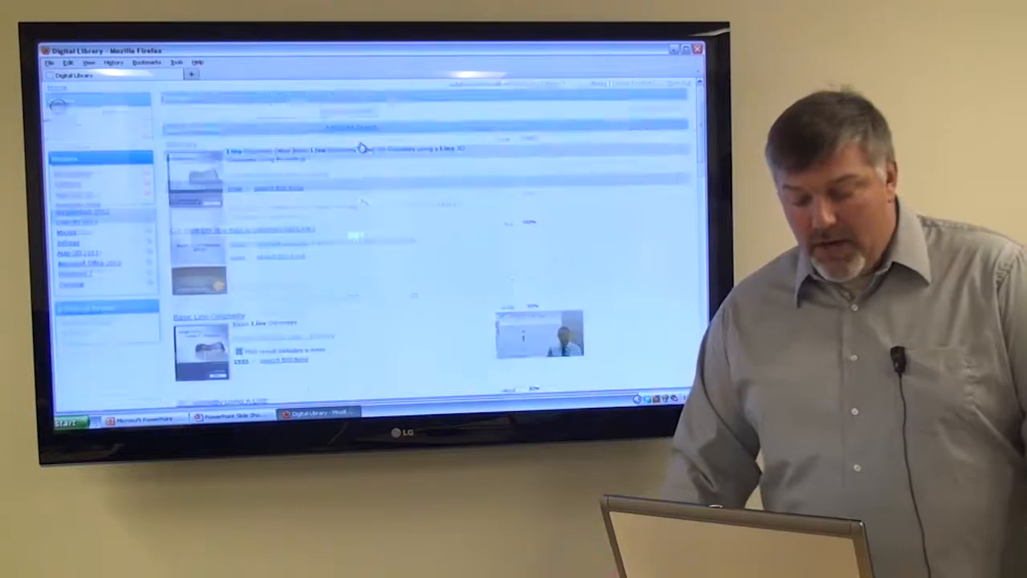
scroll(361, 149, down, 3)
scroll(361, 149, down, 2)
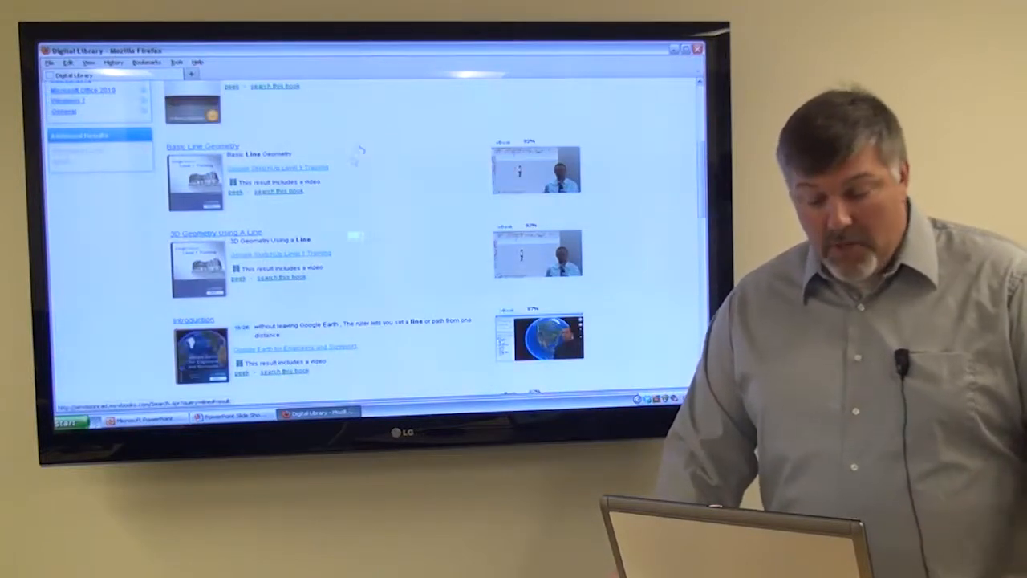
click(235, 195)
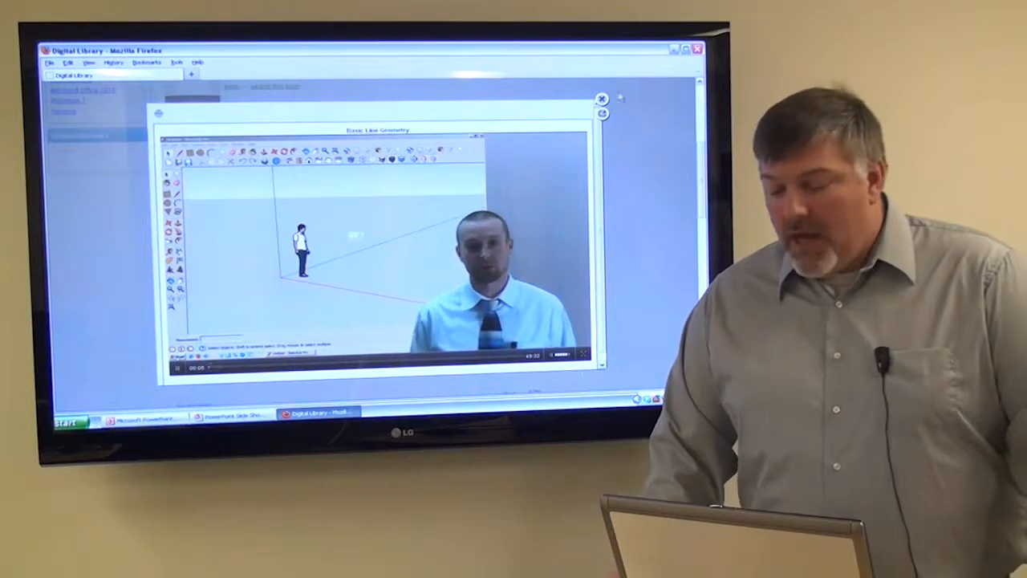
click(602, 101)
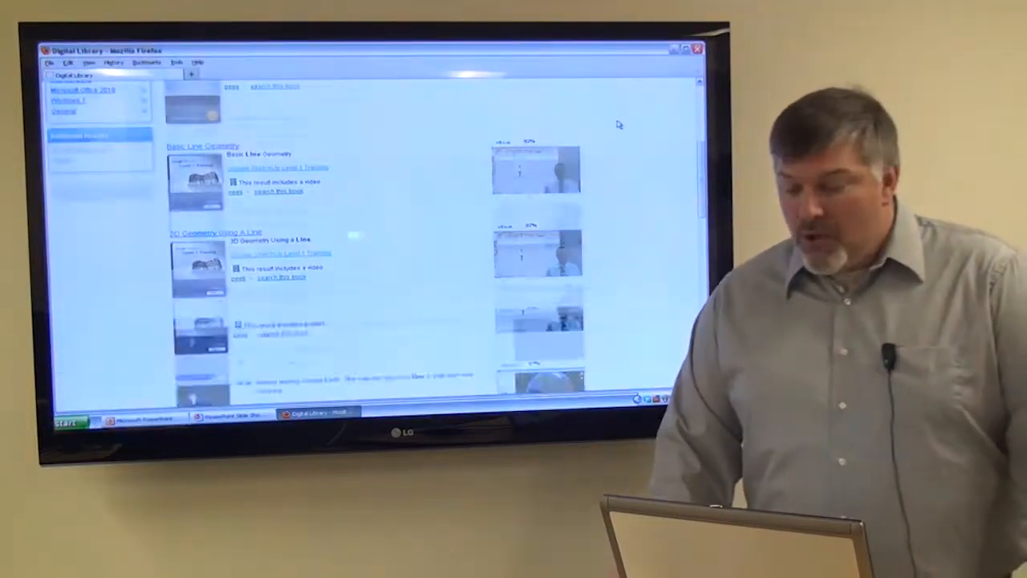
scroll(619, 112, up, 5)
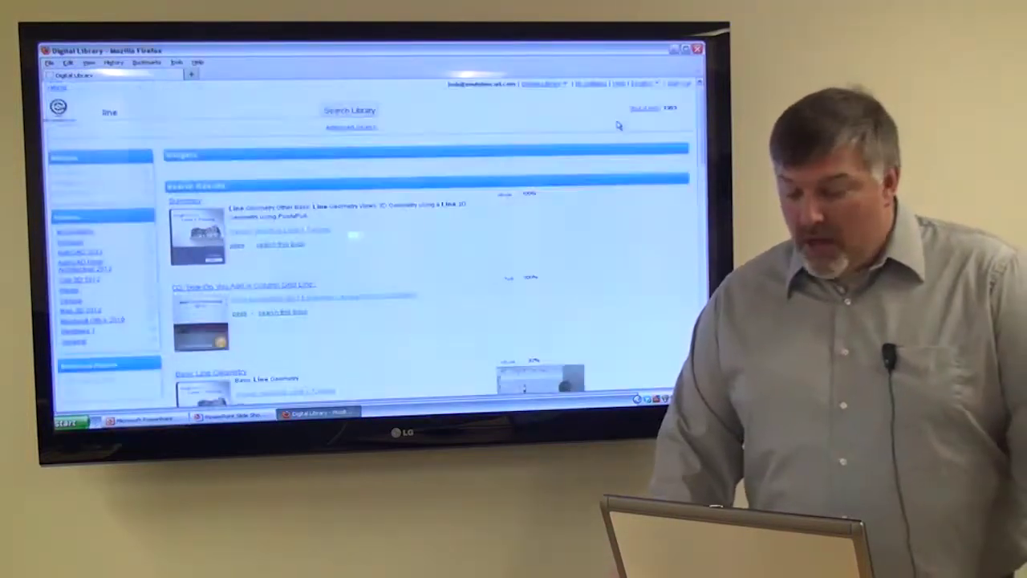
Go back to the library home page via the Home link.
click(56, 89)
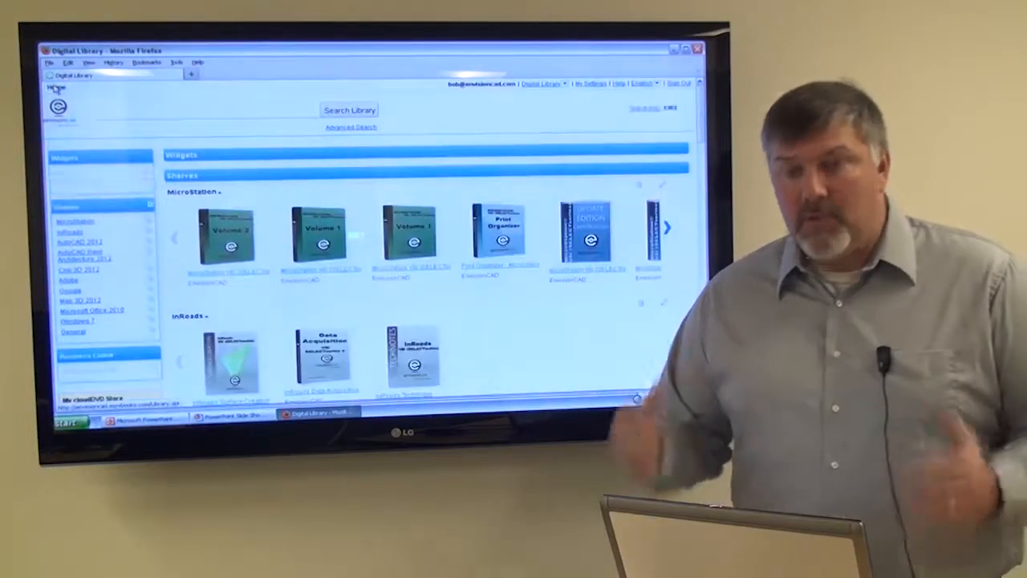